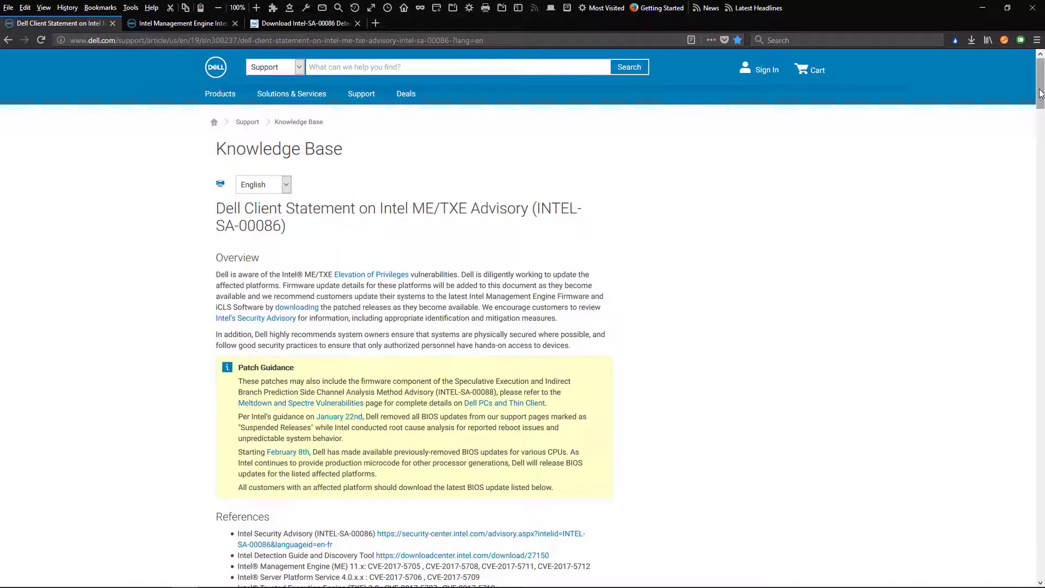
mouse_move(1040, 91)
left_mouse_down()
mouse_move(1040, 425)
mouse_move(1041, 402)
left_mouse_up()
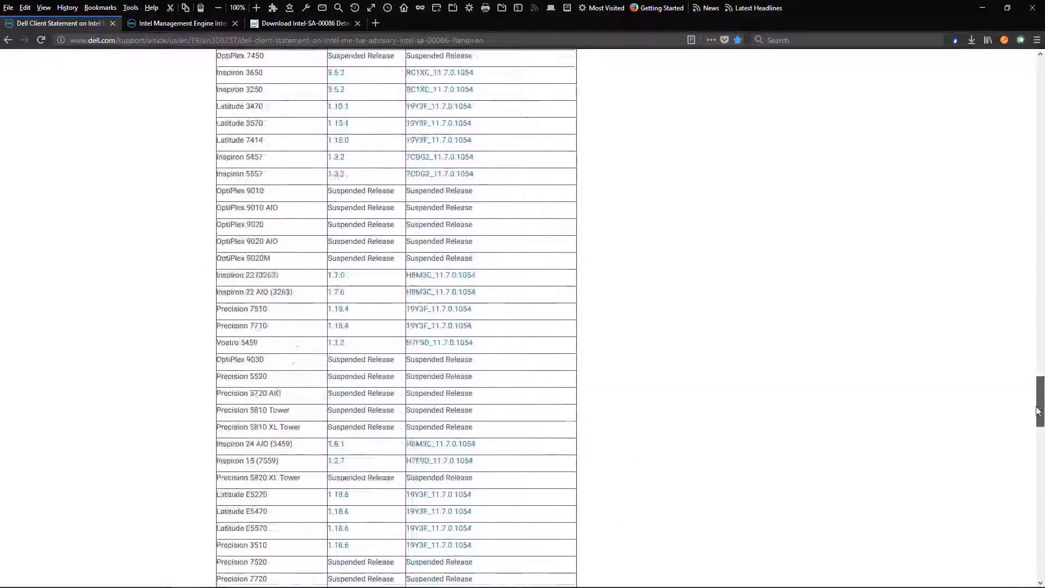
Step: Search the page for 'alienware 17 r3' and open its 7CDG2_11.7.0.1054 driver page
key("ctrl+f")
type("alienware 17")
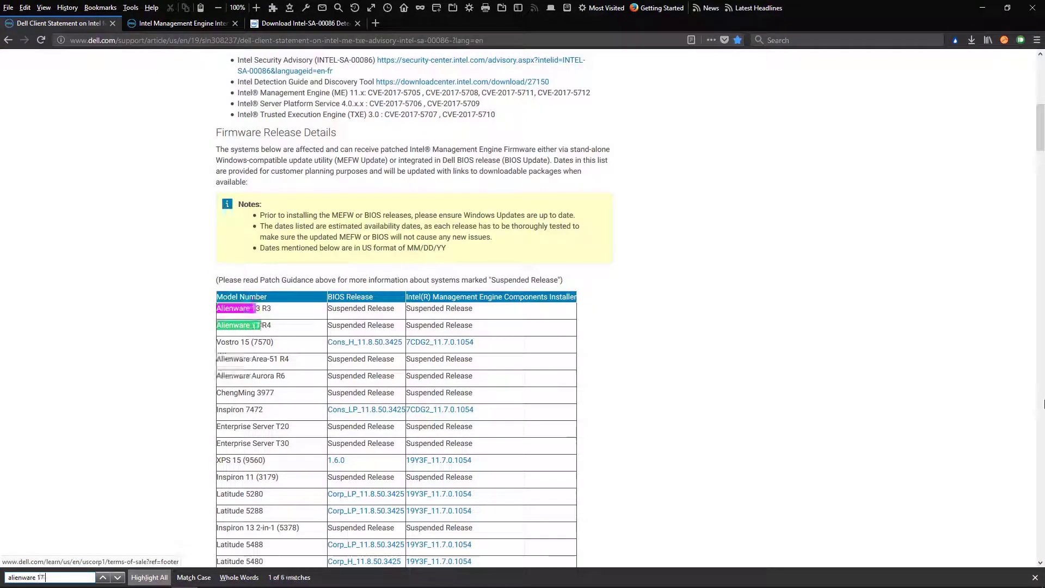
type(" r3")
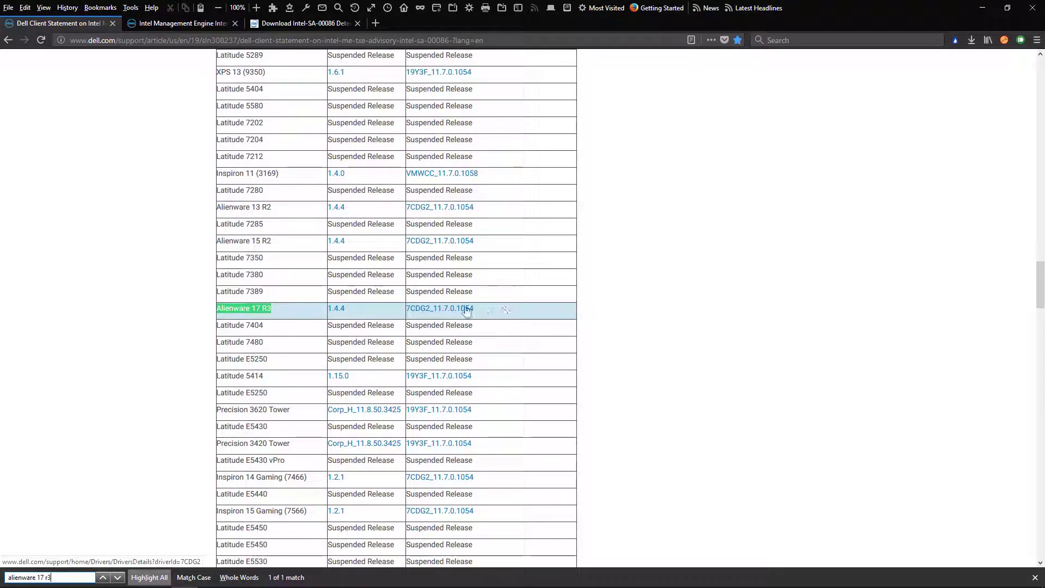
left_click(182, 24)
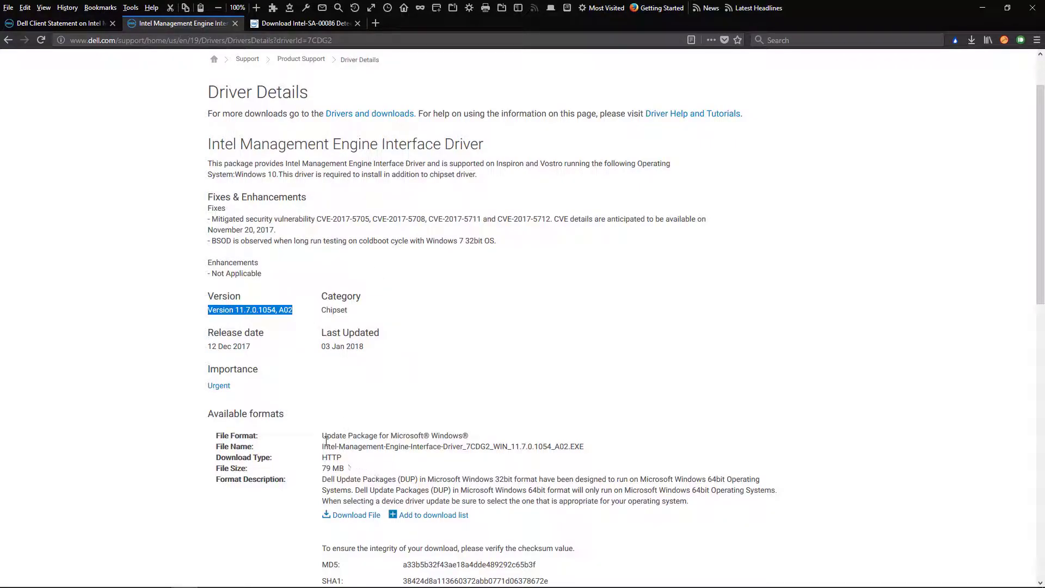
Step: Save the 11.7.0.1054, A02 driver package to Temp and run the downloaded EXE
left_click(351, 521)
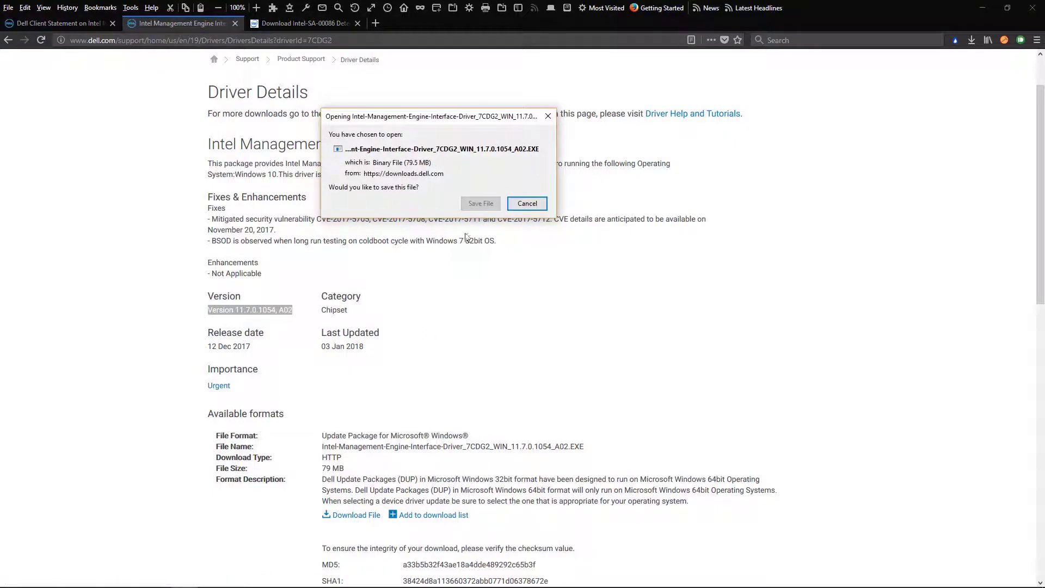
left_click(480, 203)
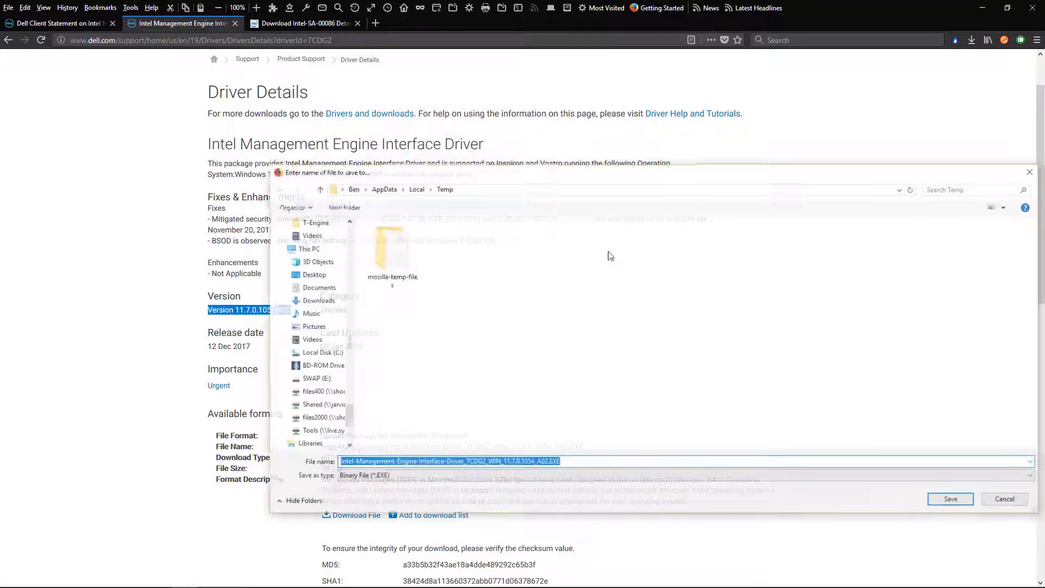
left_click(951, 498)
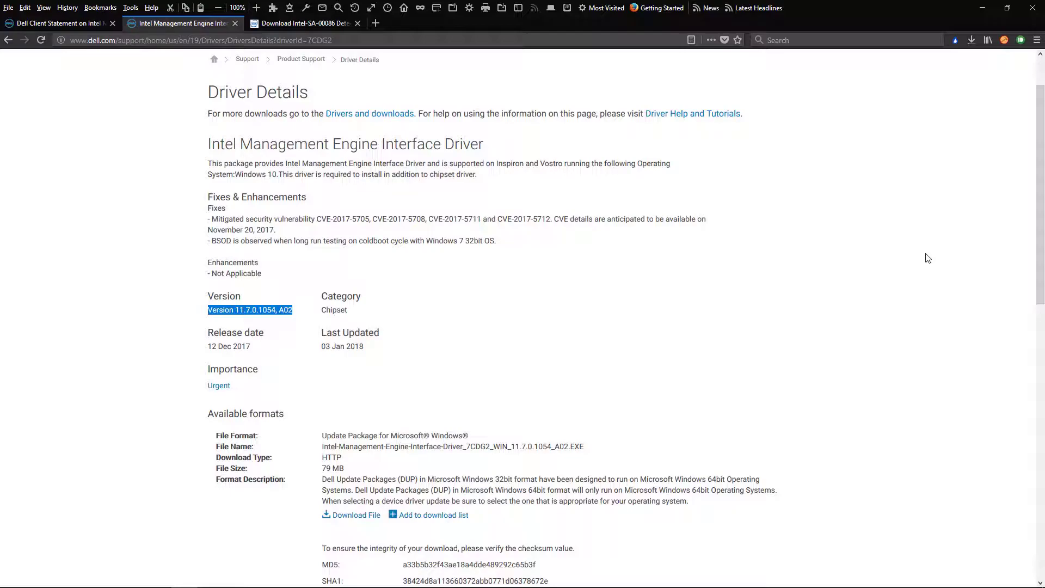
left_click(971, 40)
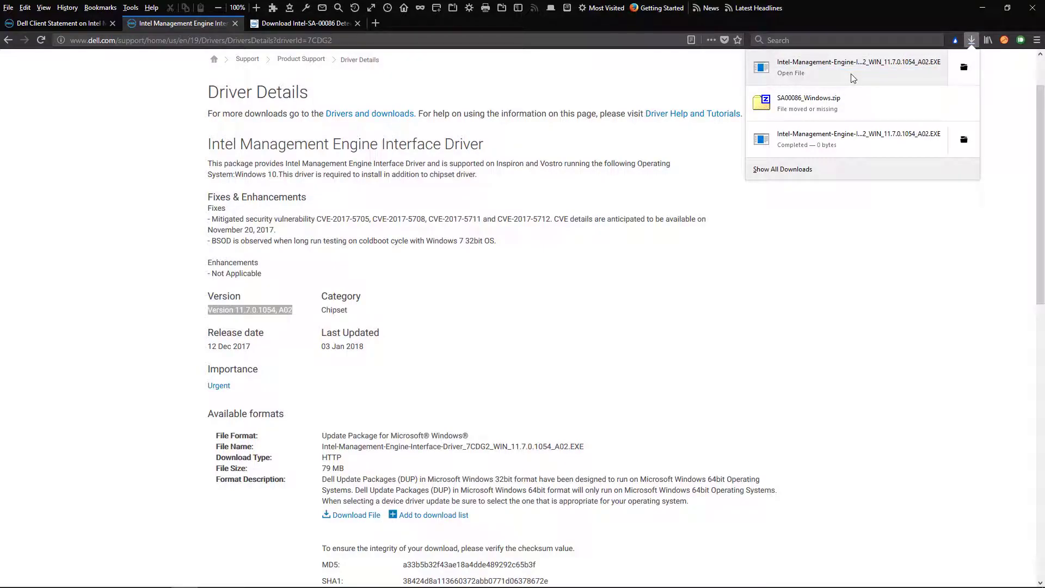
left_click(850, 75)
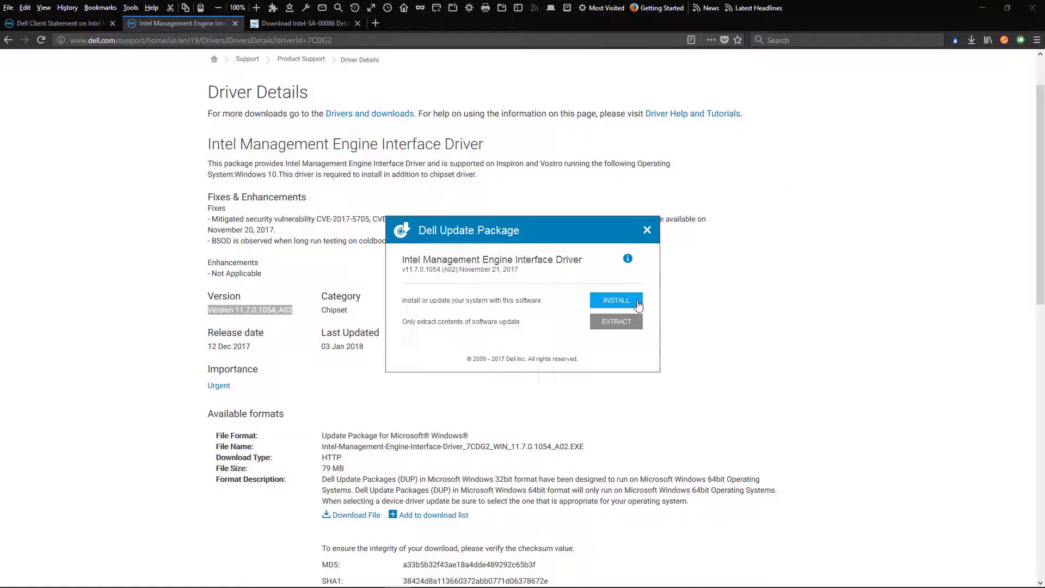
Step: Remove the installed Intel Management Engine product, then relaunch the driver EXE from Downloads
left_click(617, 301)
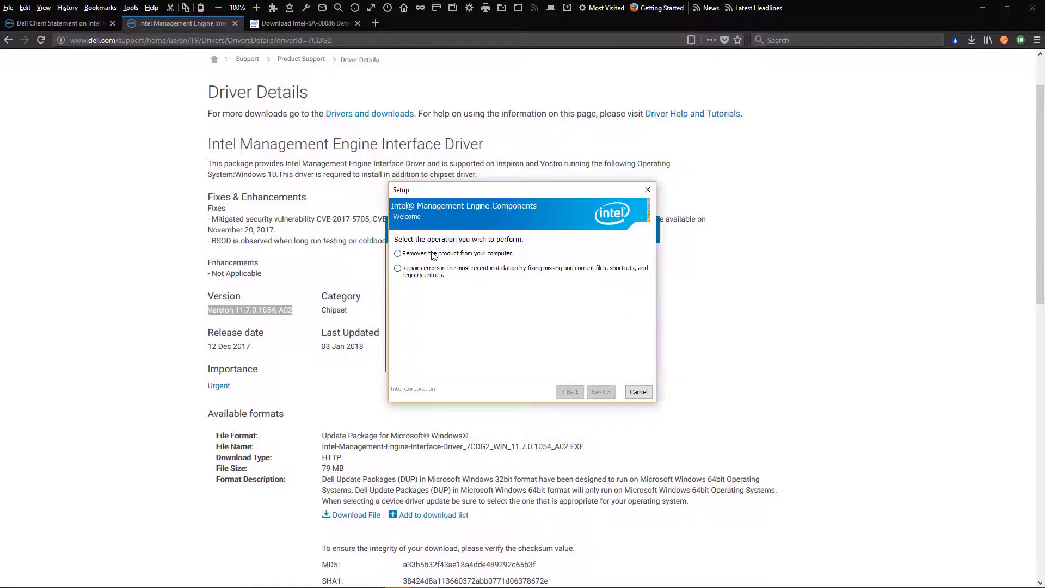
left_click(439, 255)
left_click(600, 393)
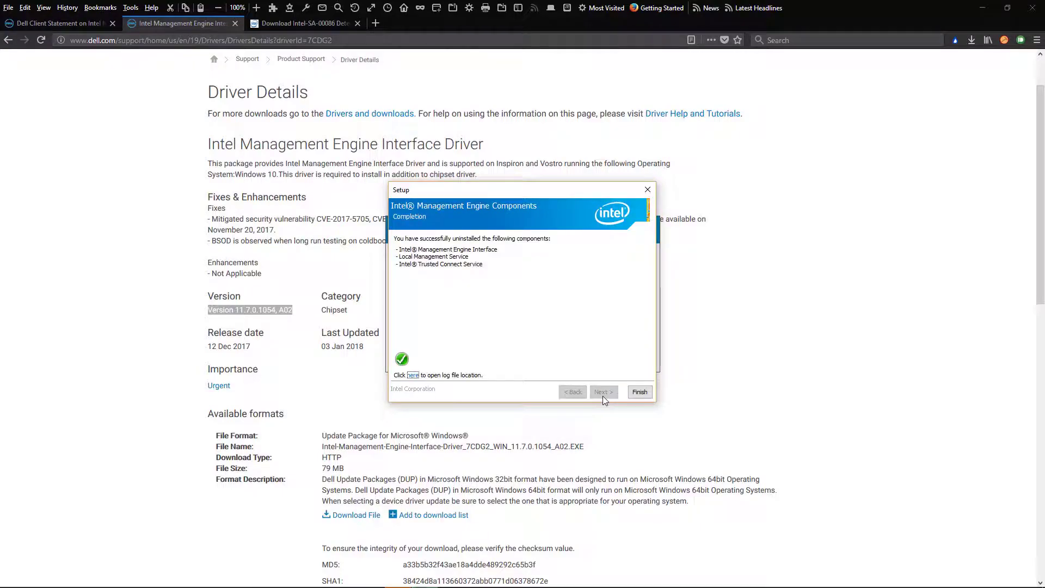
left_click(639, 392)
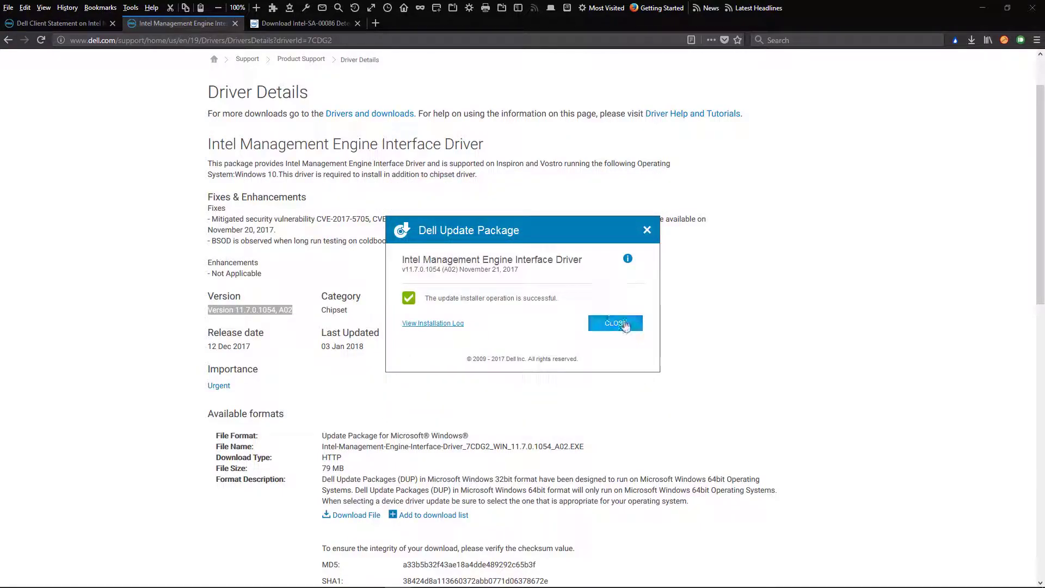
left_click(618, 323)
left_click(970, 39)
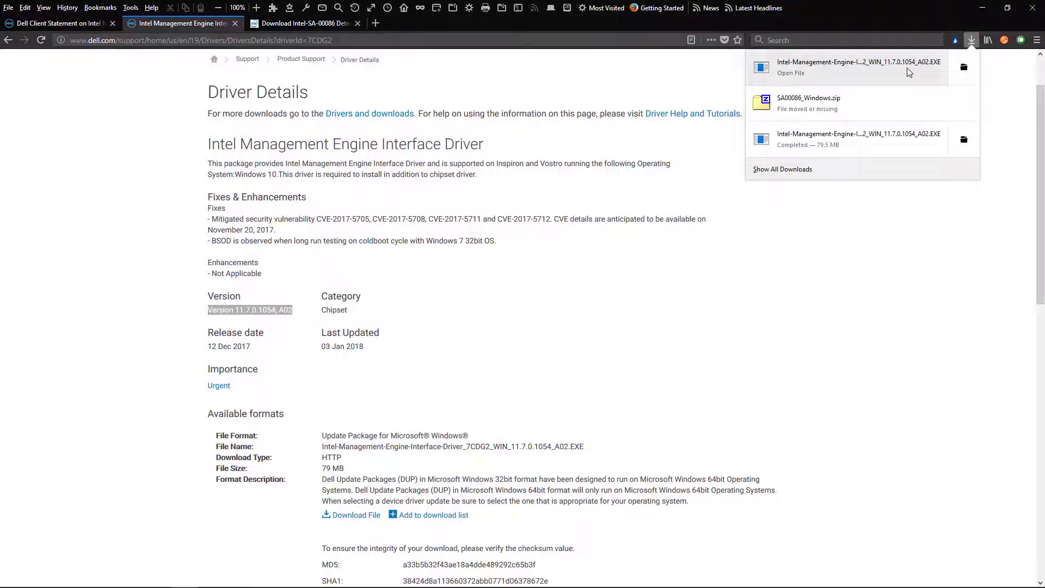
left_click(888, 72)
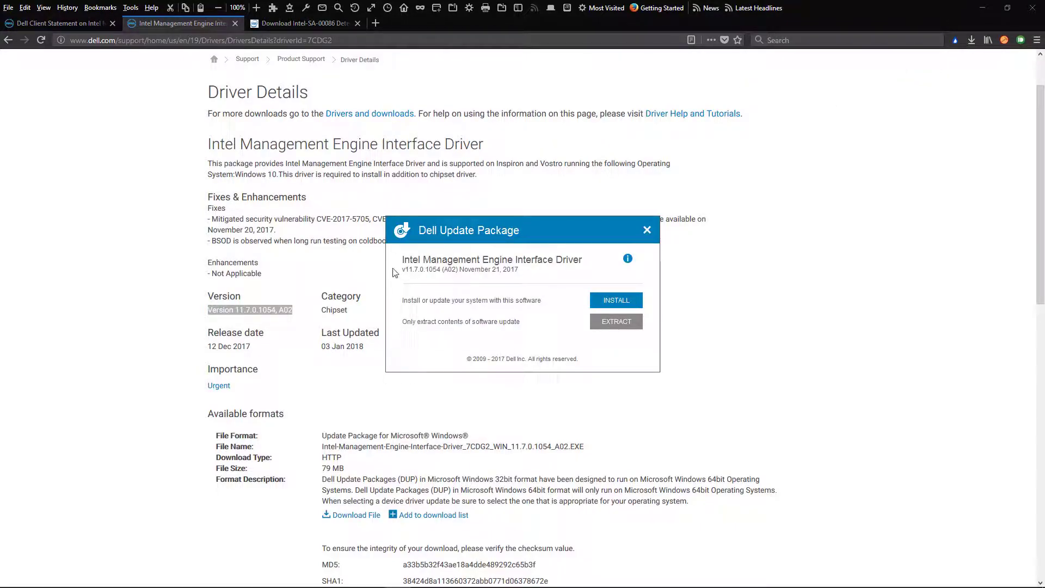
Step: Install the Management Engine Interface driver into the default folder, accepting the license terms
left_click(617, 305)
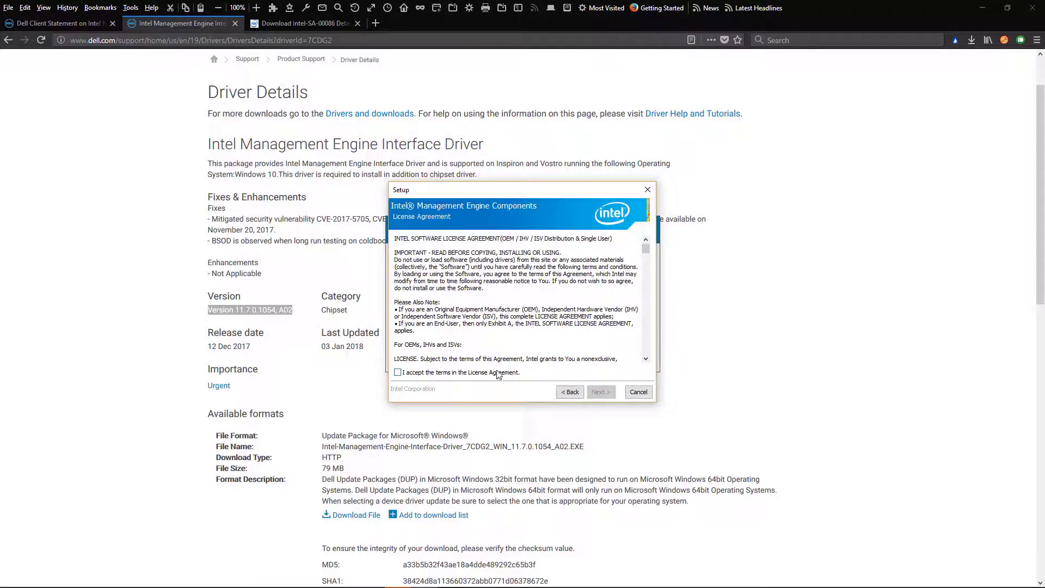
left_click(498, 374)
left_click(600, 391)
left_click(603, 395)
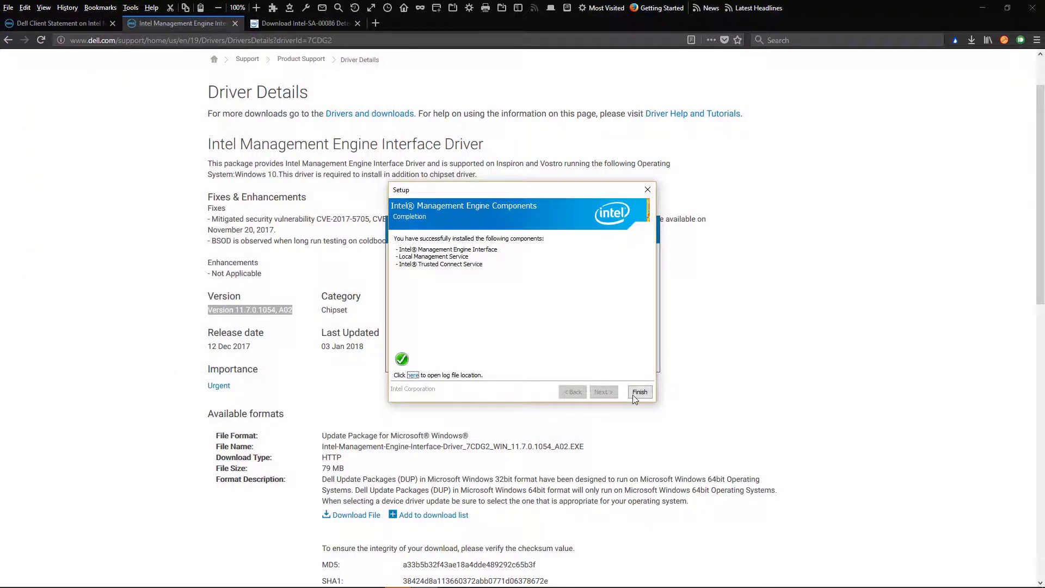
left_click(635, 393)
left_click(616, 328)
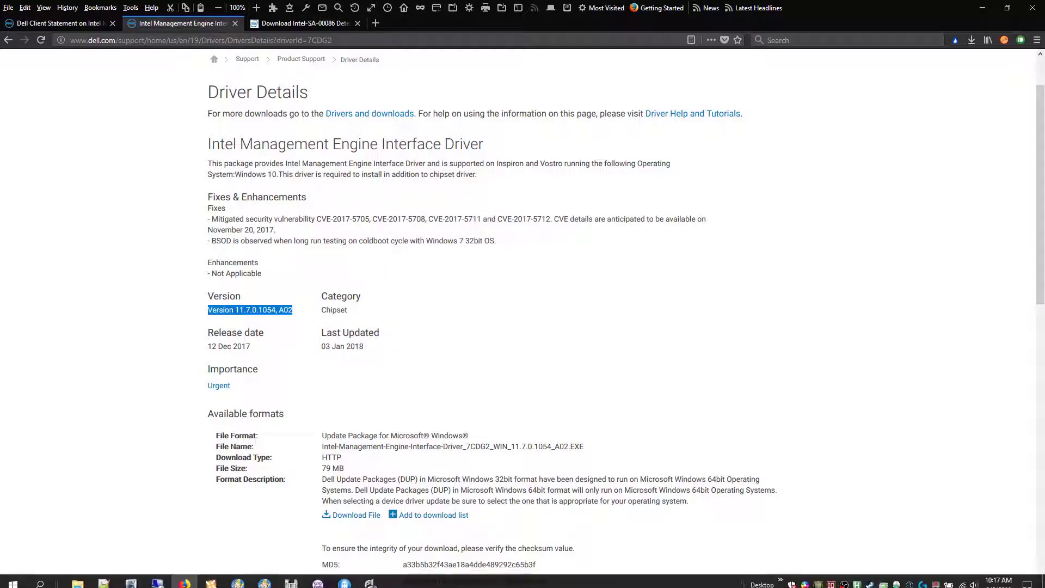
Step: Check line 11 of ssu.txt for the Alienware 1.4.4 BIOS version, then return to Firefox
left_click(104, 576)
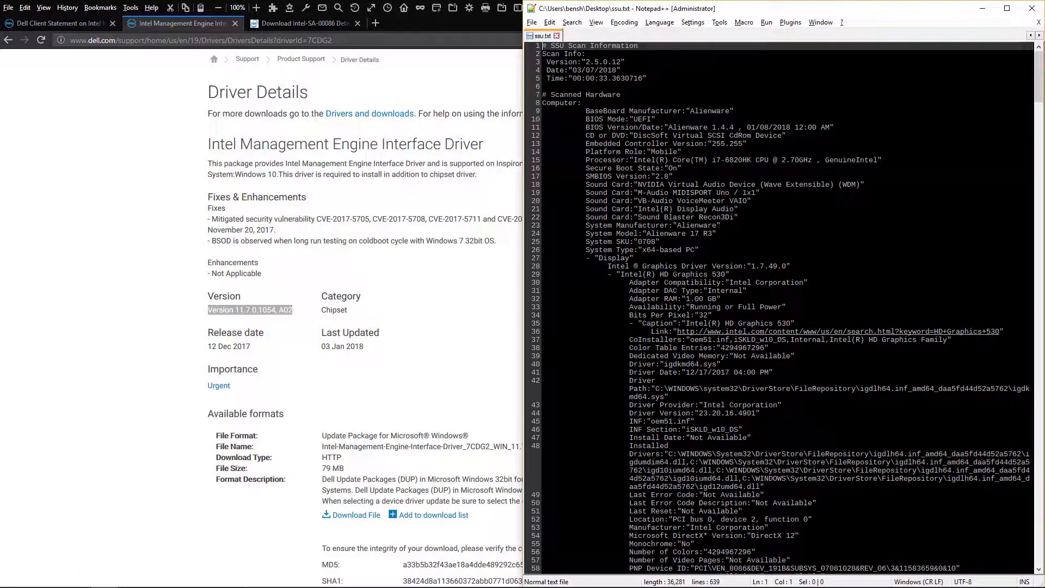
left_click(656, 127)
key("End")
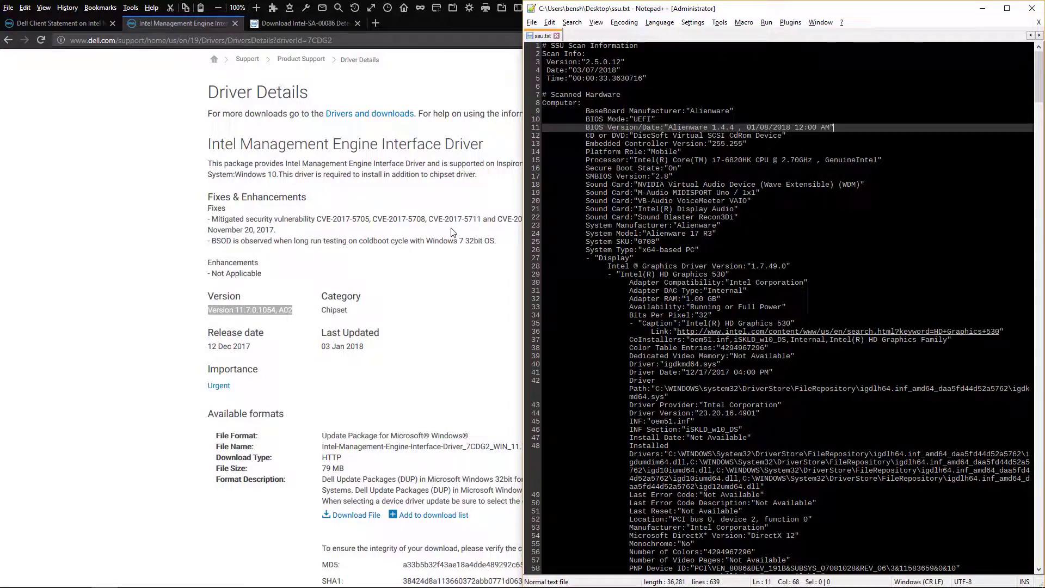
left_click(214, 262)
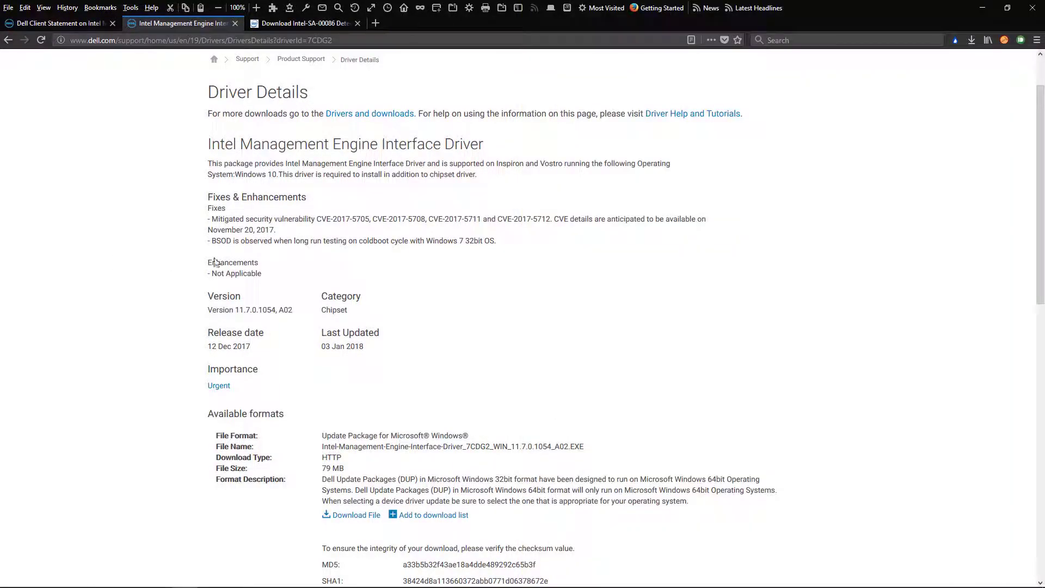
Step: Dismiss the license dialog and save SA00086_Windows.zip from the Intel download page
left_click(292, 23)
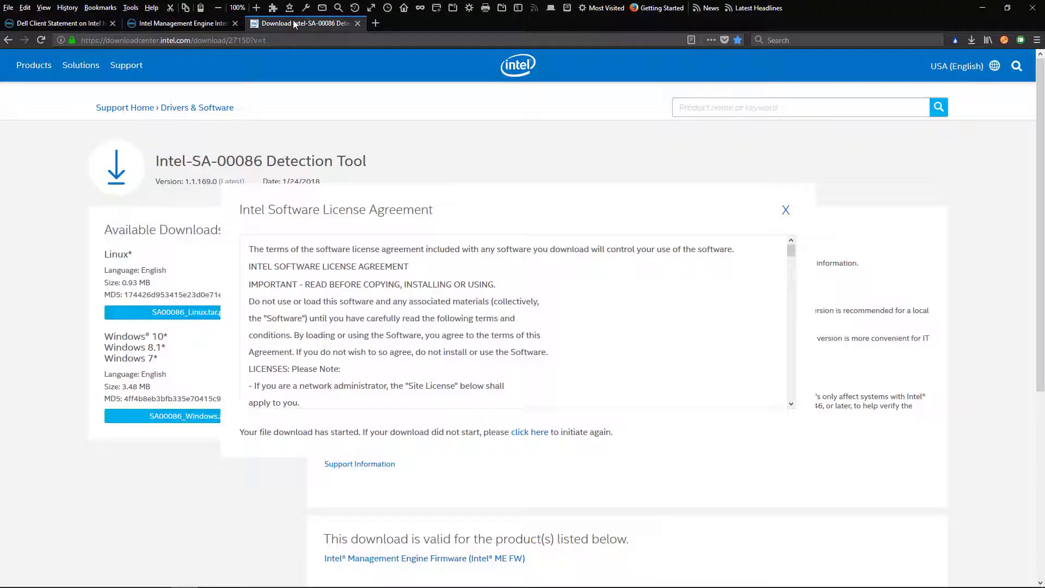
left_click(785, 210)
left_click(222, 418)
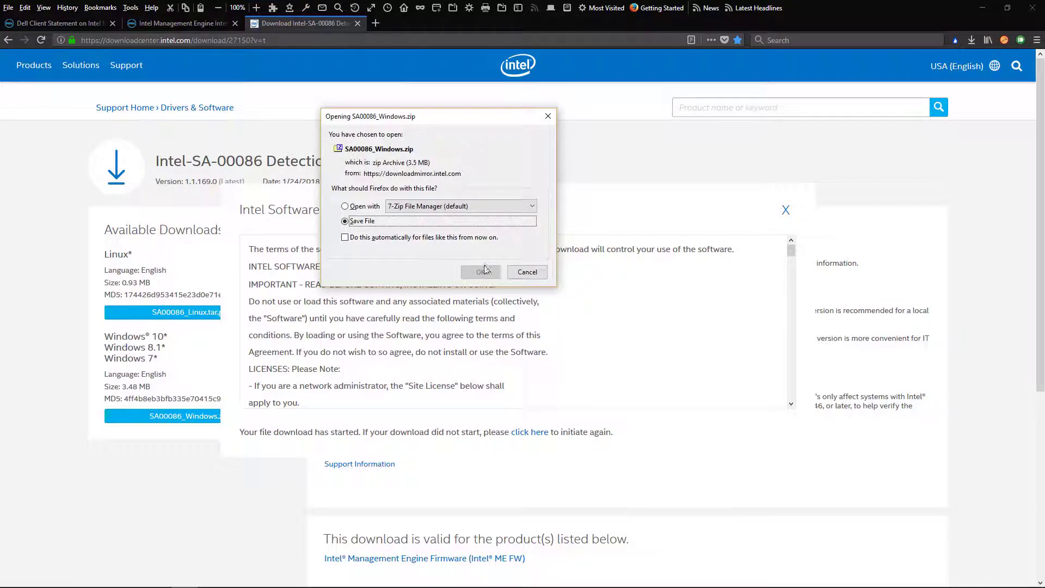
left_click(490, 272)
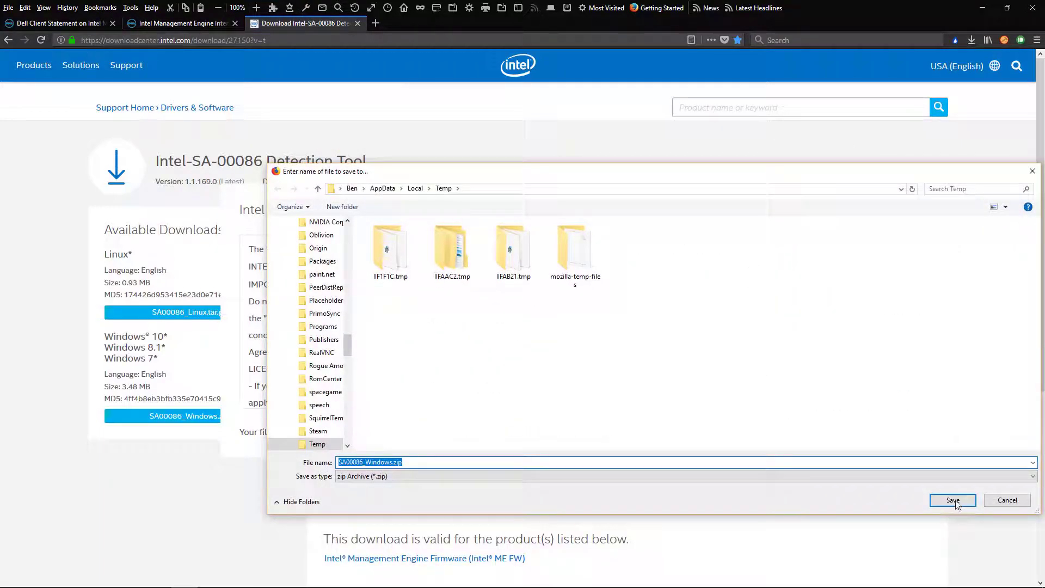
left_click(951, 499)
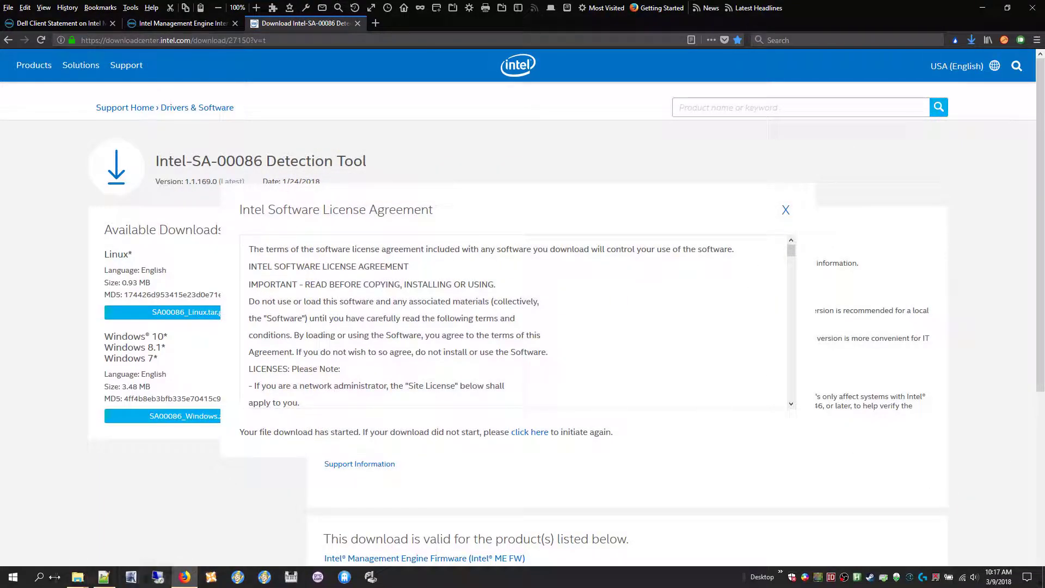
Step: Extract SA00086_Windows.zip from Temp with 7-Zip and browse into SA00086_Windows\DiscoveryTool.GUI
mouse_move(77, 577)
left_click(174, 523)
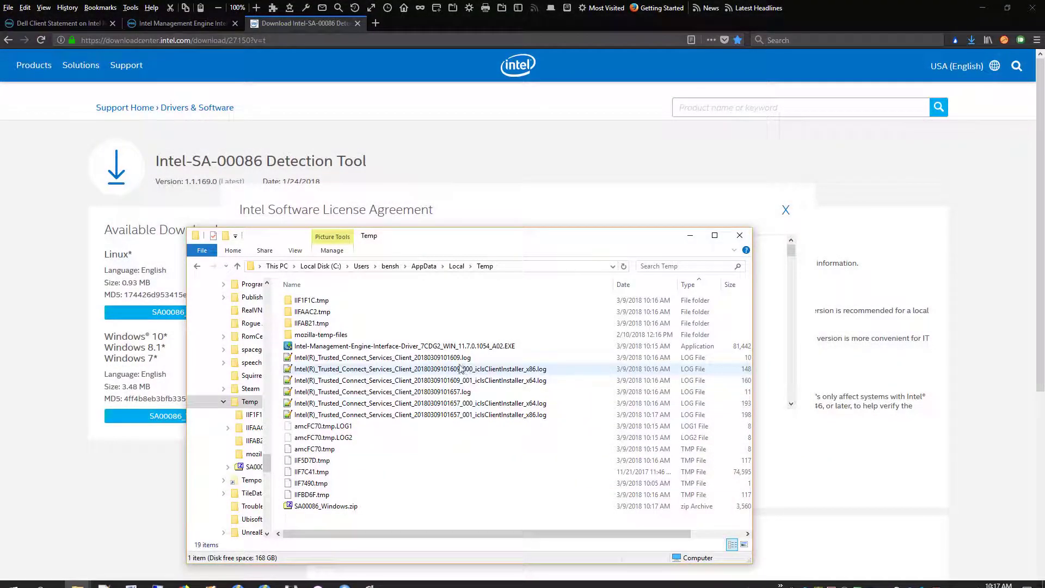
left_click(344, 508)
right_click(344, 508)
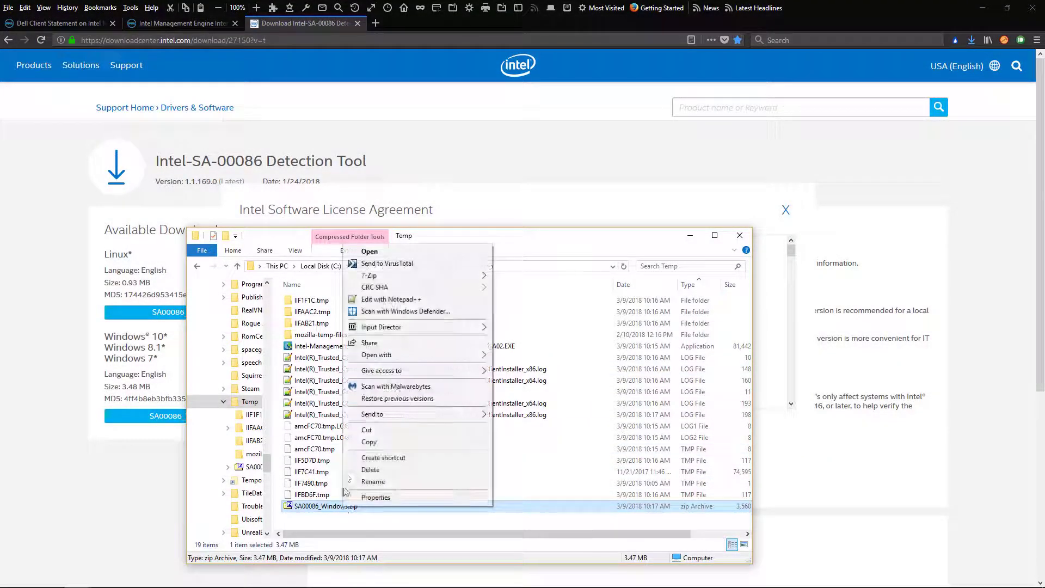
left_click(563, 324)
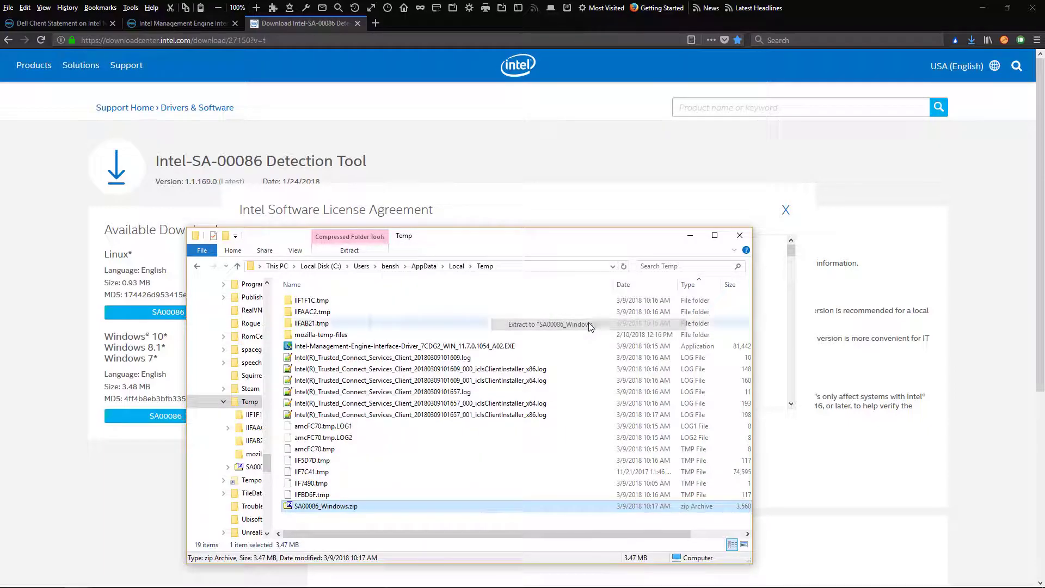
double_click(331, 347)
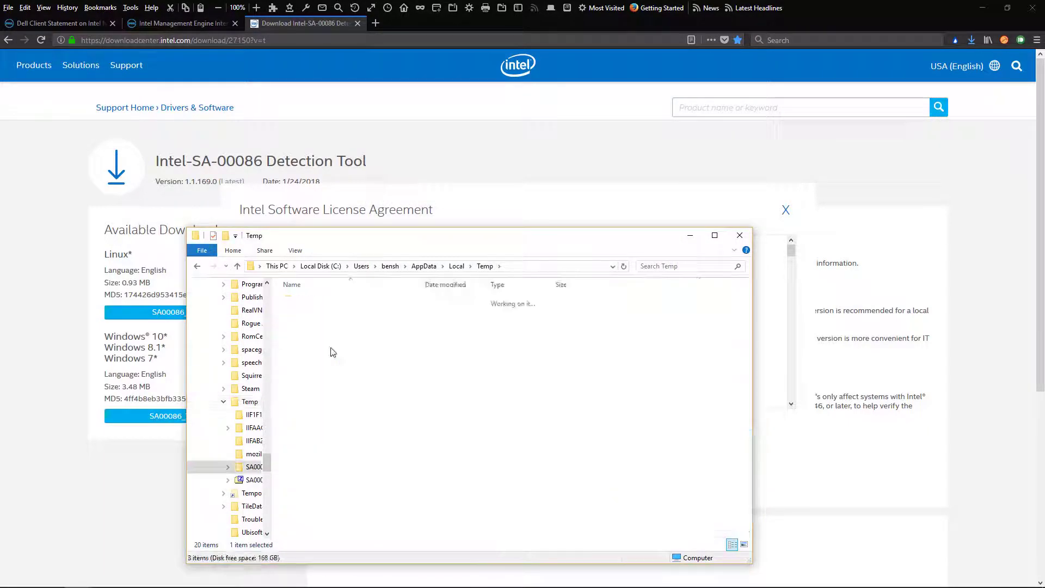
double_click(325, 311)
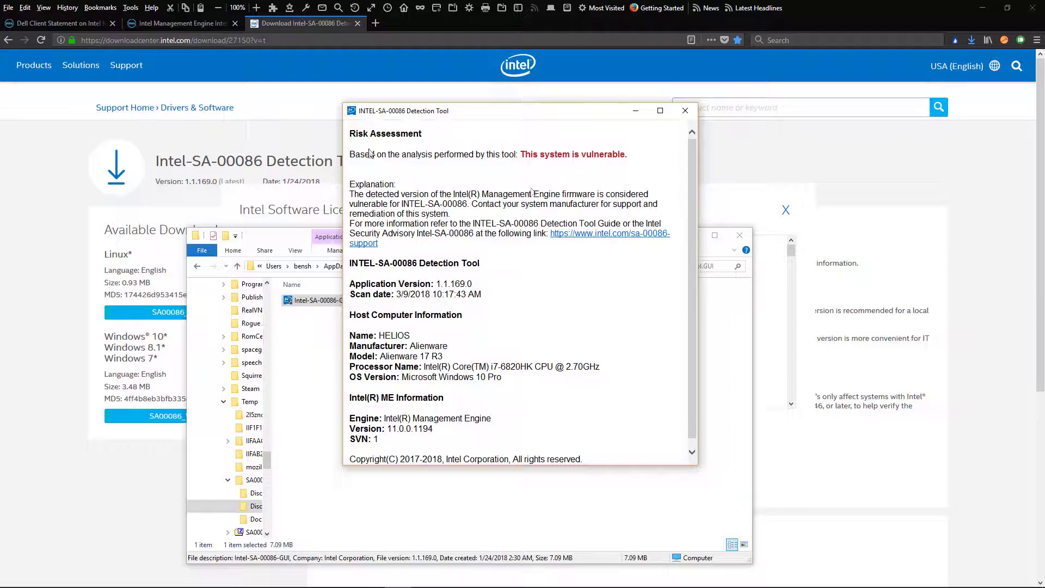
Step: Select the Risk Assessment sentence stating the system is vulnerable
mouse_move(350, 154)
left_mouse_down()
mouse_move(584, 141)
mouse_move(628, 157)
left_mouse_up()
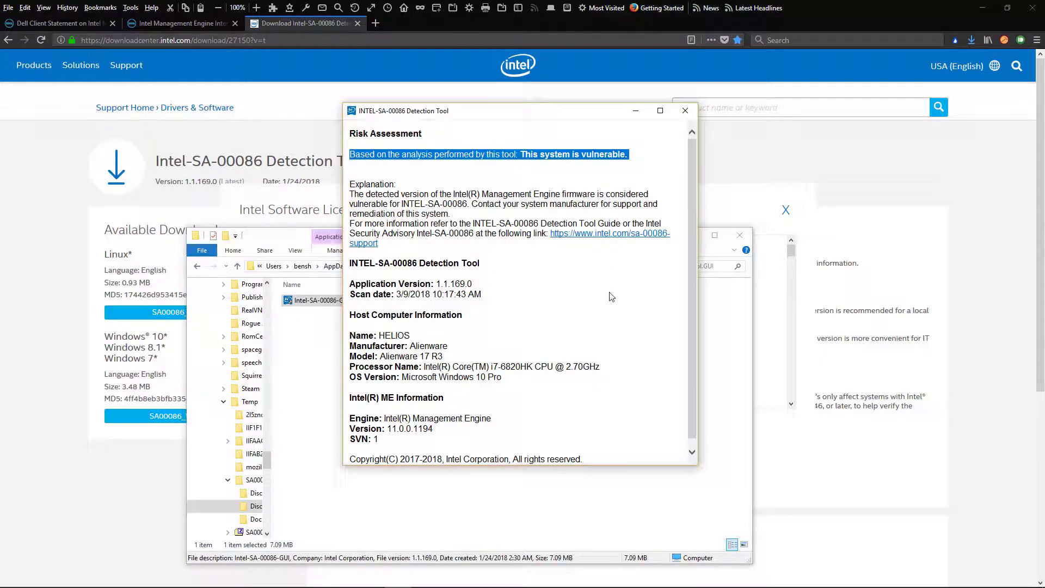